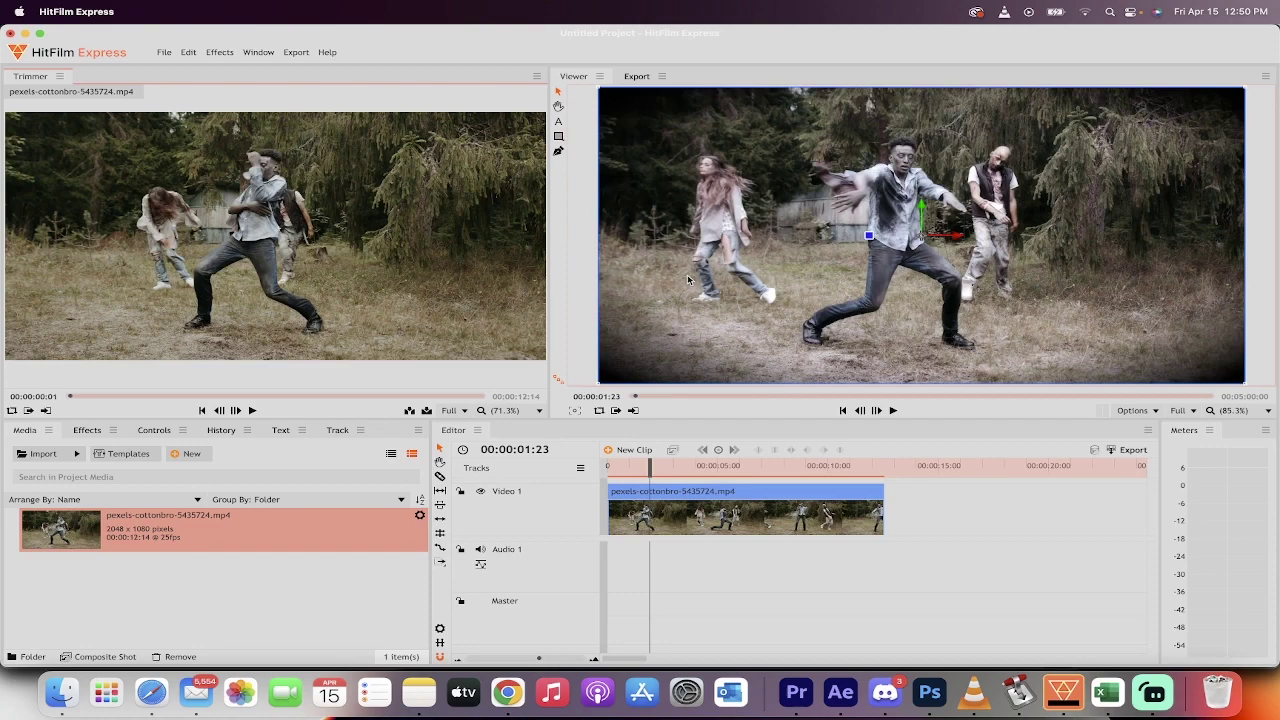
drag(650, 468, 608, 468)
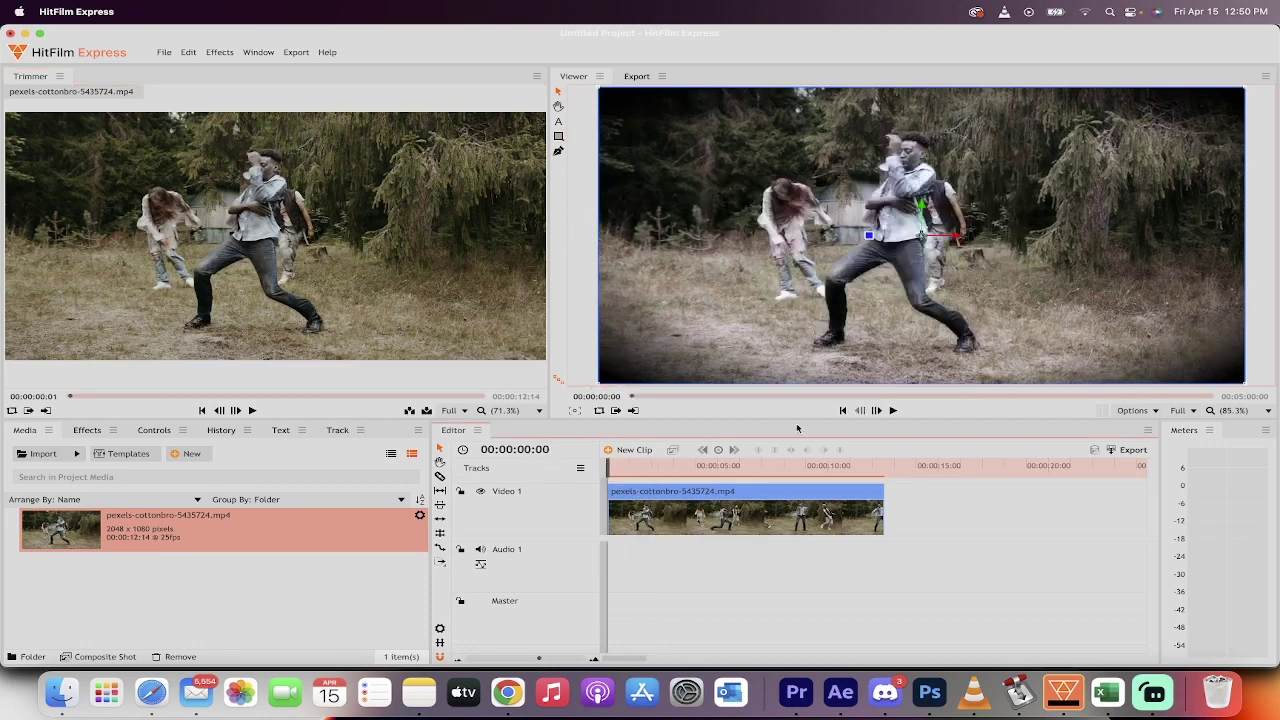
key(space)
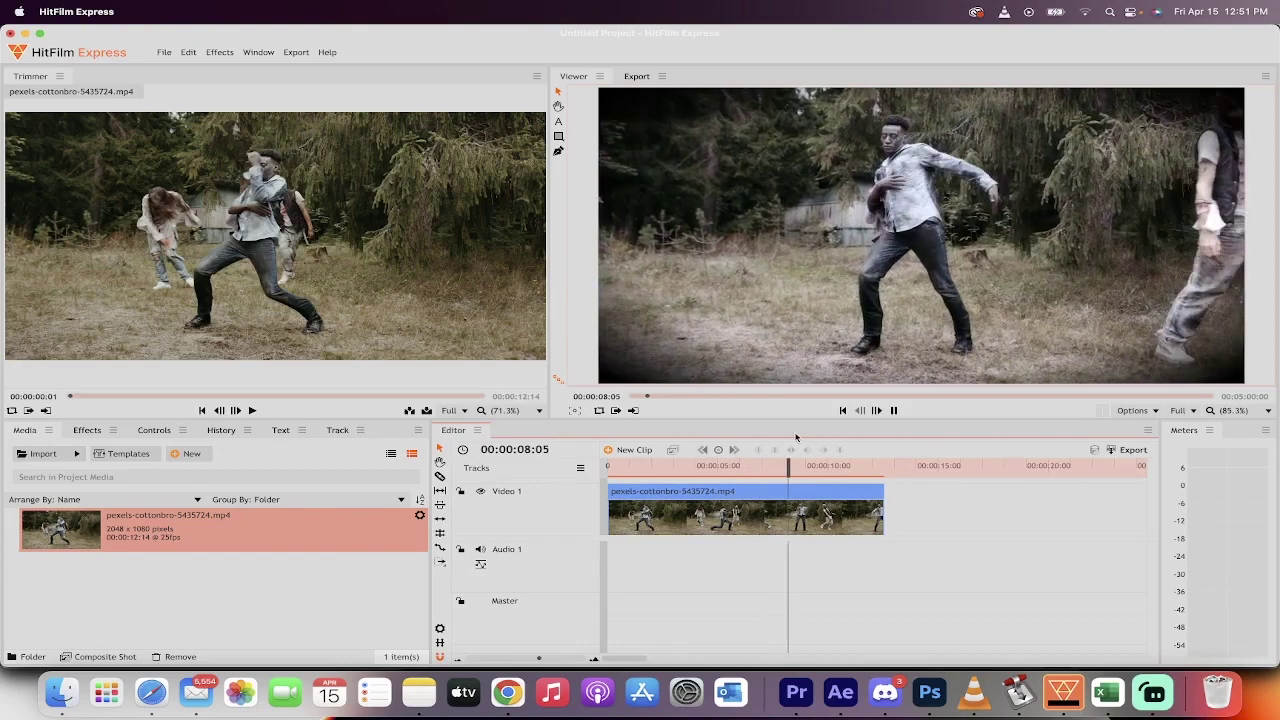
drag(798, 468, 635, 475)
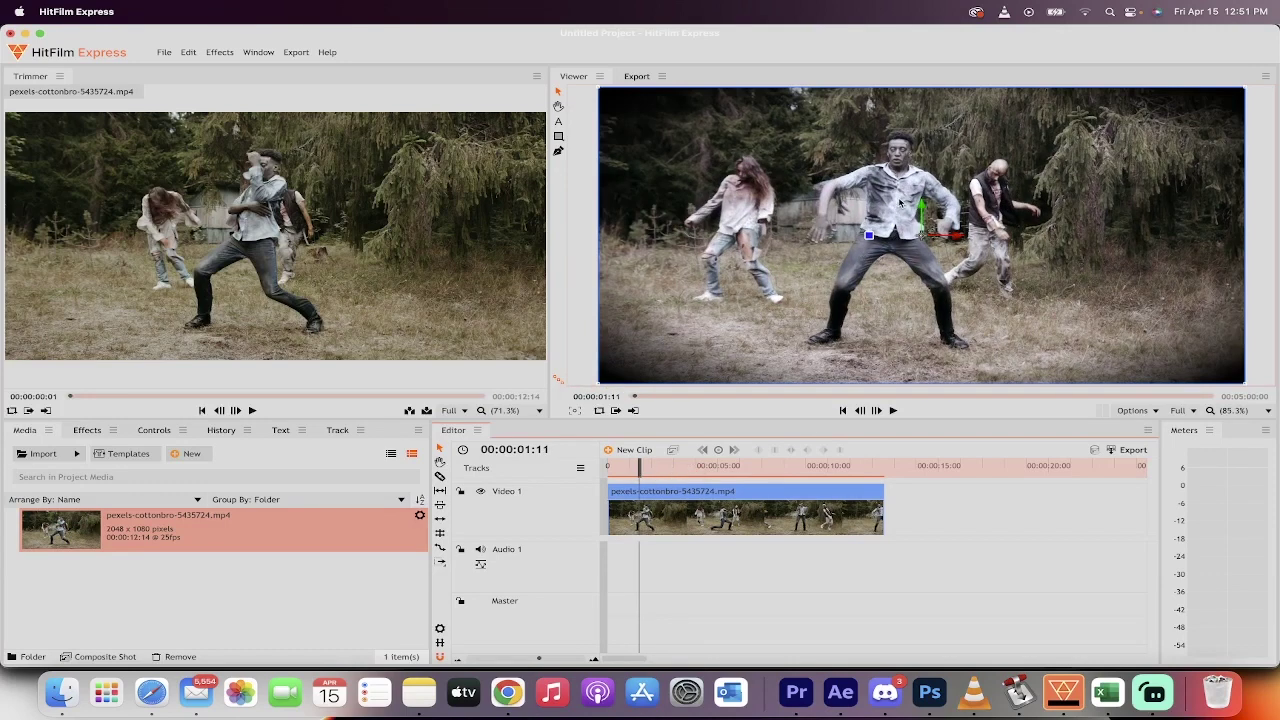
drag(639, 463, 606, 466)
Step: Replace the timeline clip with a fresh copy of pexels-cottonbro-5435724.mp4 on Video 1, then preview its start
click(690, 498)
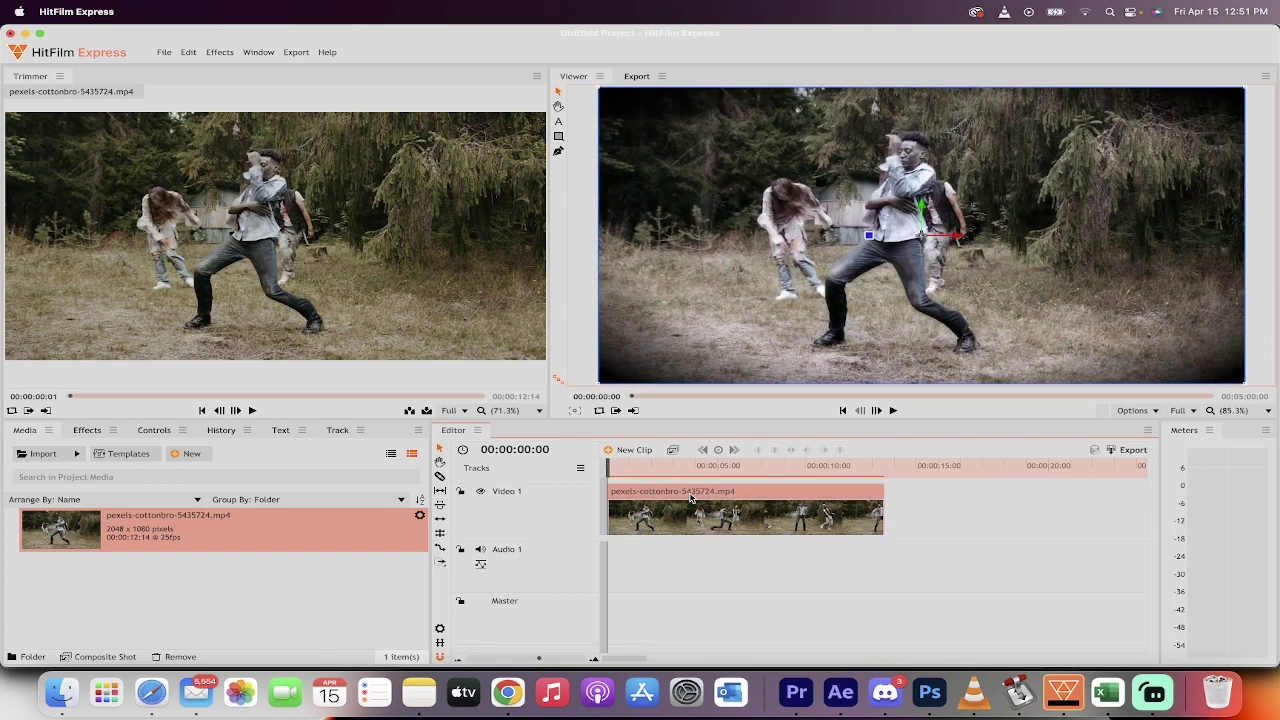
key(Delete)
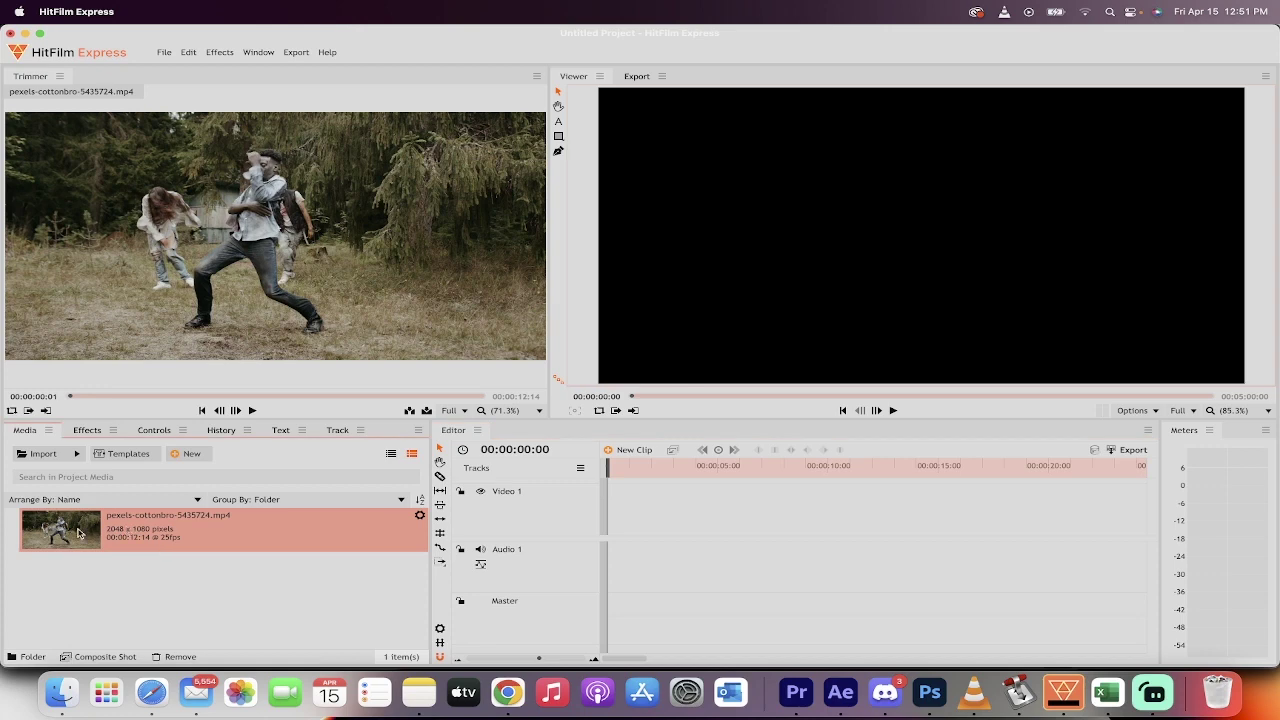
drag(79, 532, 608, 514)
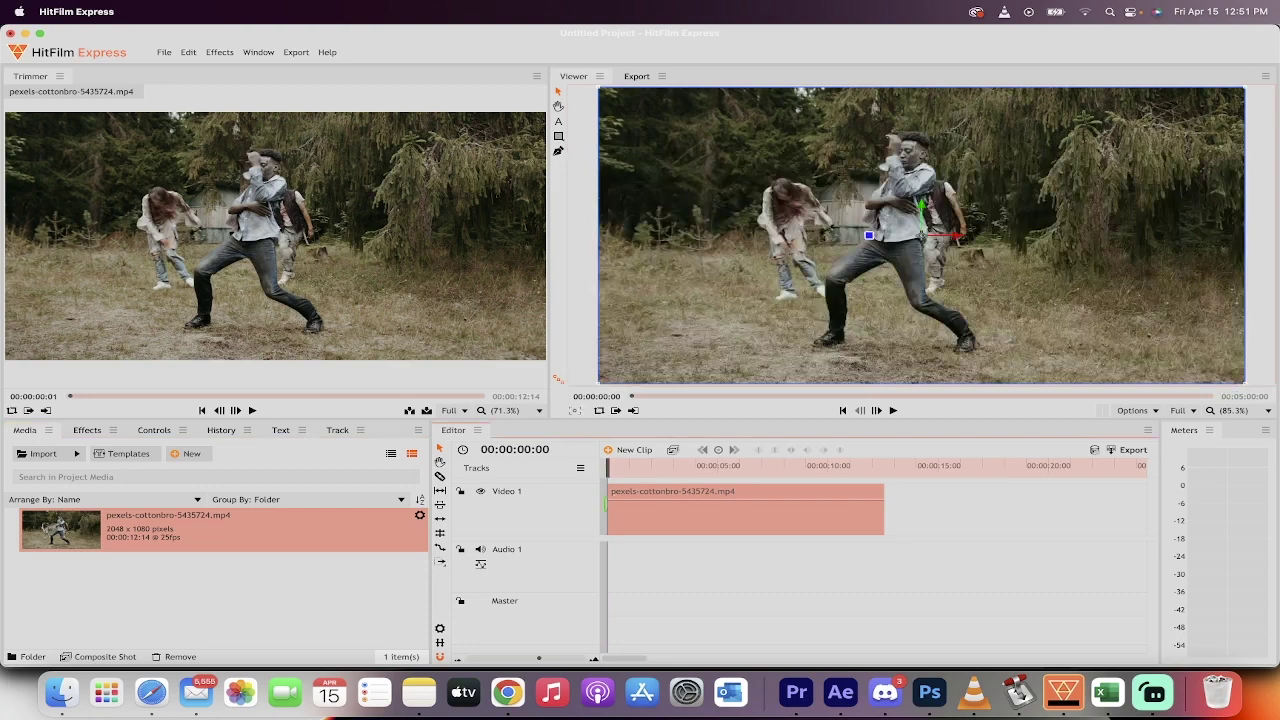
mouse_move(614, 468)
mouse_down()
mouse_move(669, 468)
mouse_move(613, 468)
mouse_up()
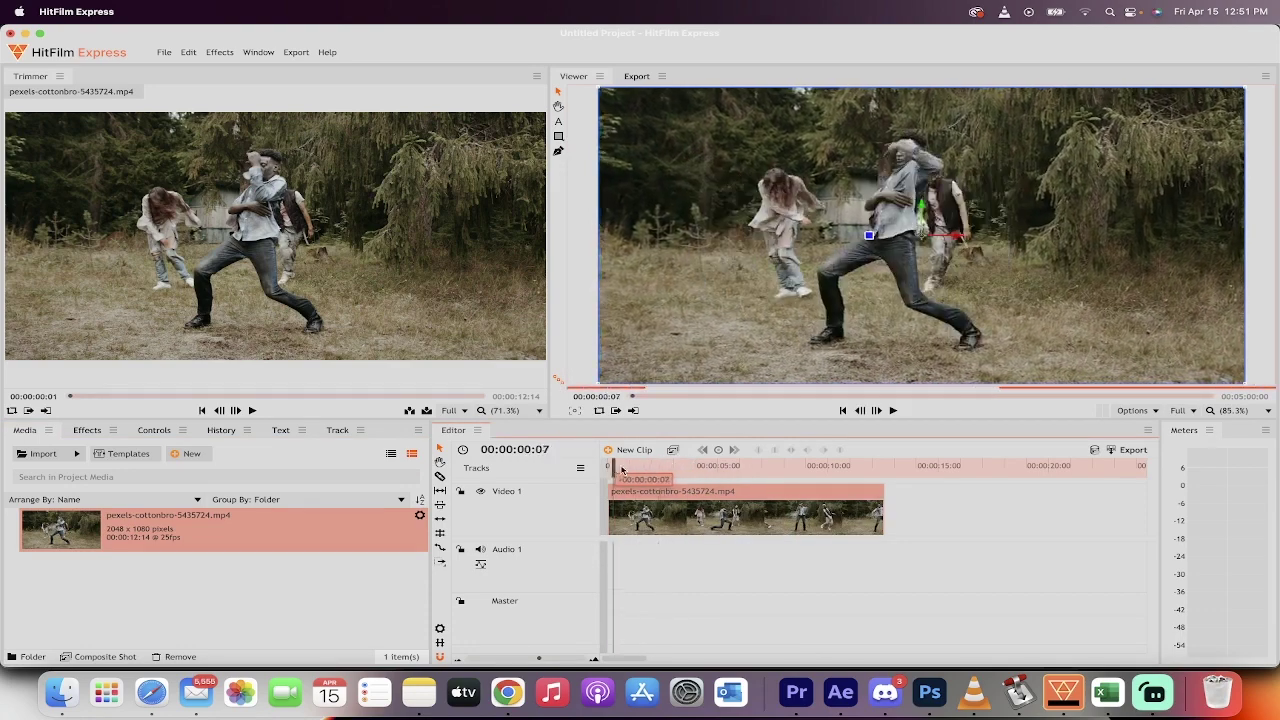
Step: Search the effects for 'vignette' and apply Color Grading > Vignette to the Video 1 clip
click(96, 432)
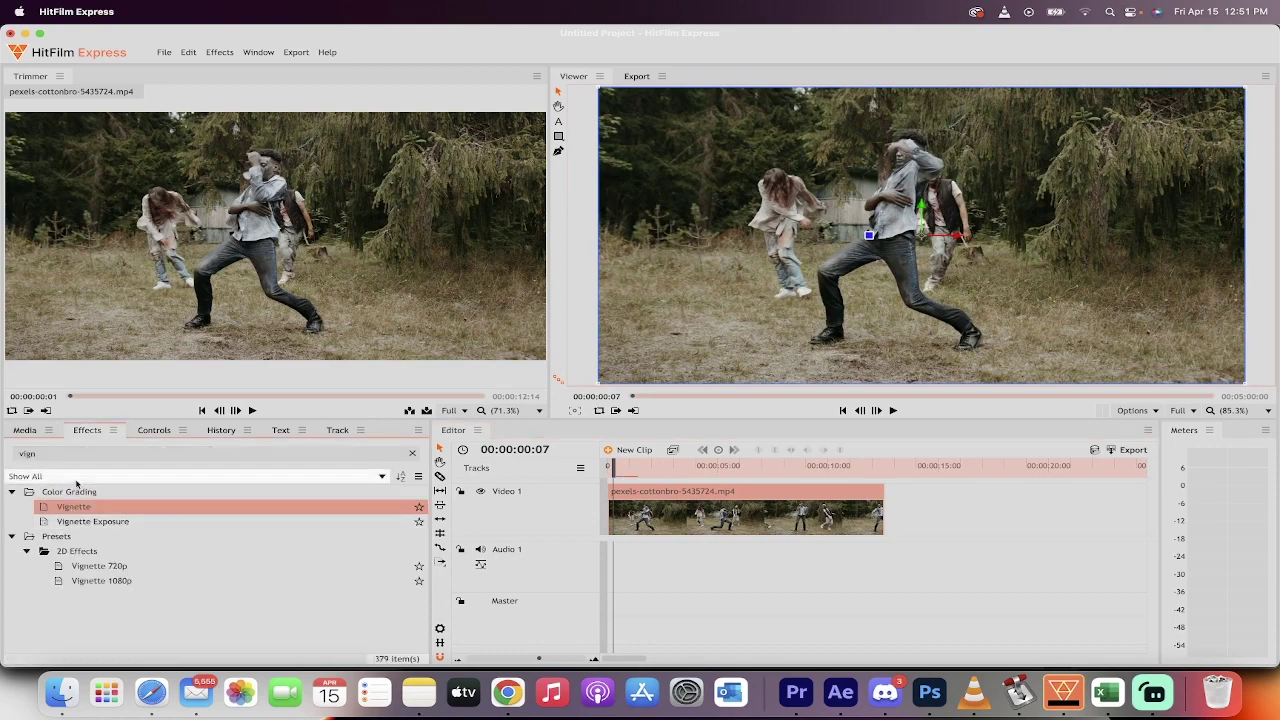
click(70, 455)
text(ette)
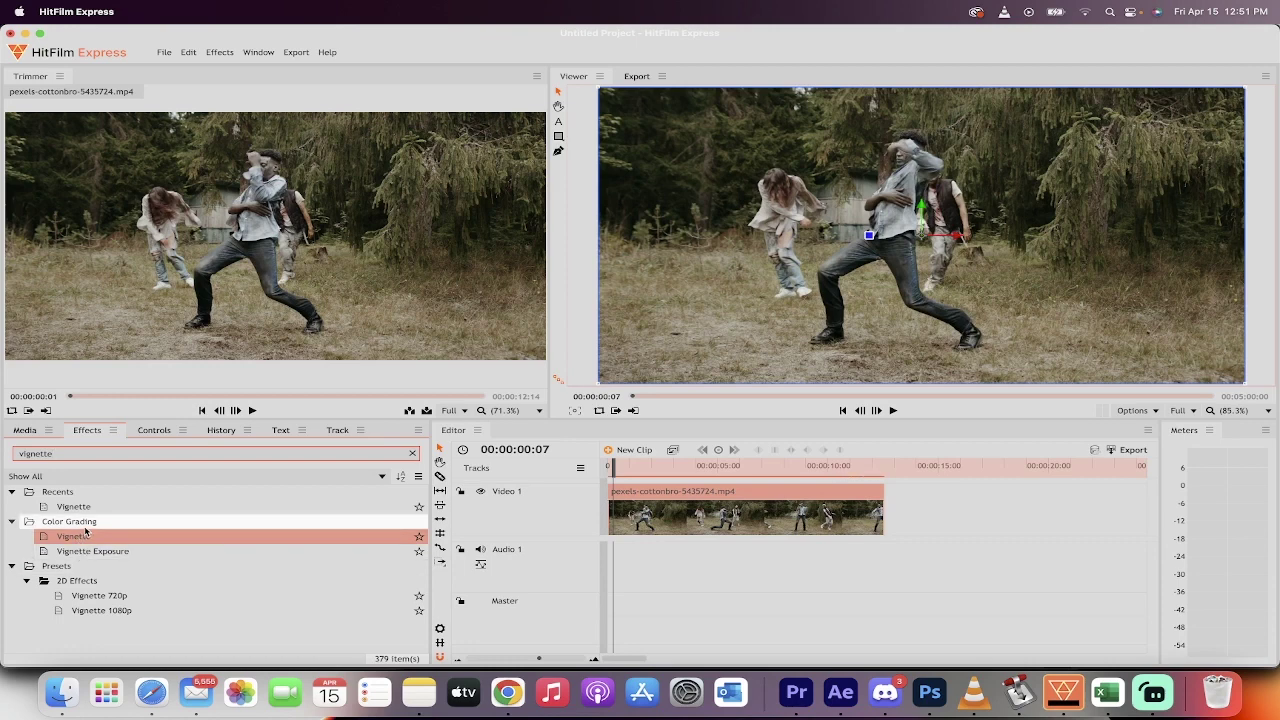
click(78, 540)
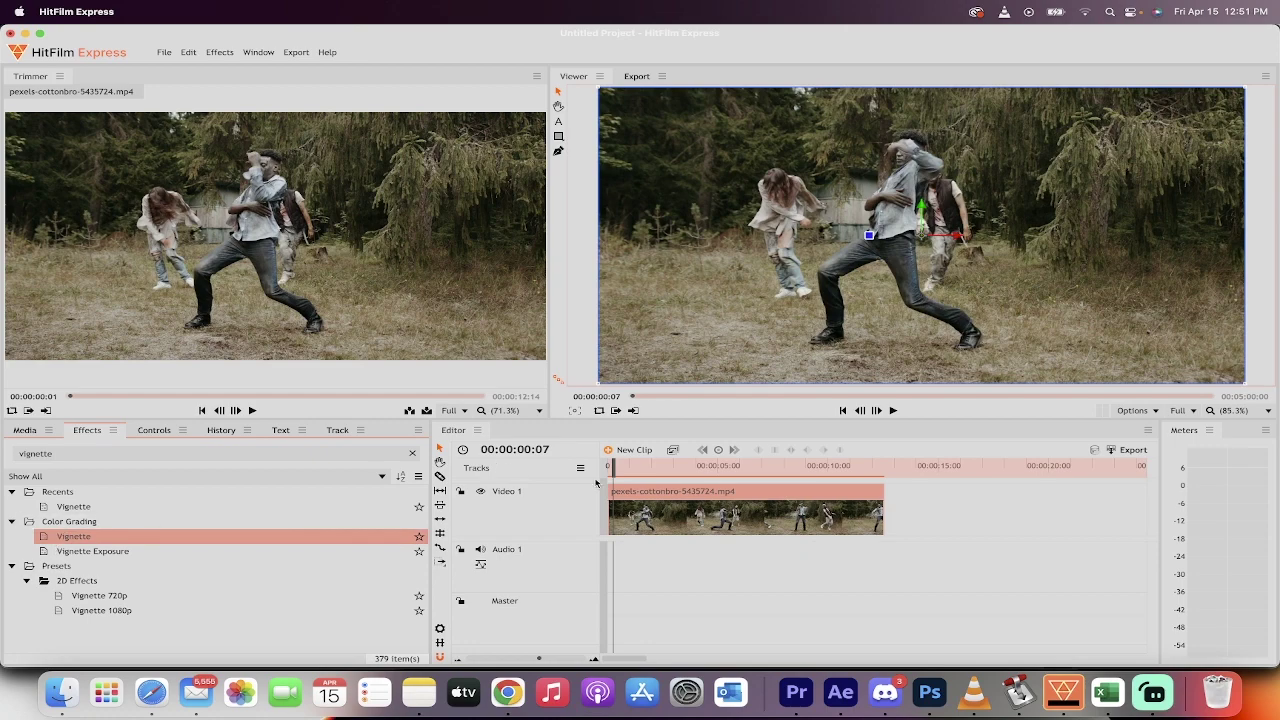
drag(596, 484, 626, 512)
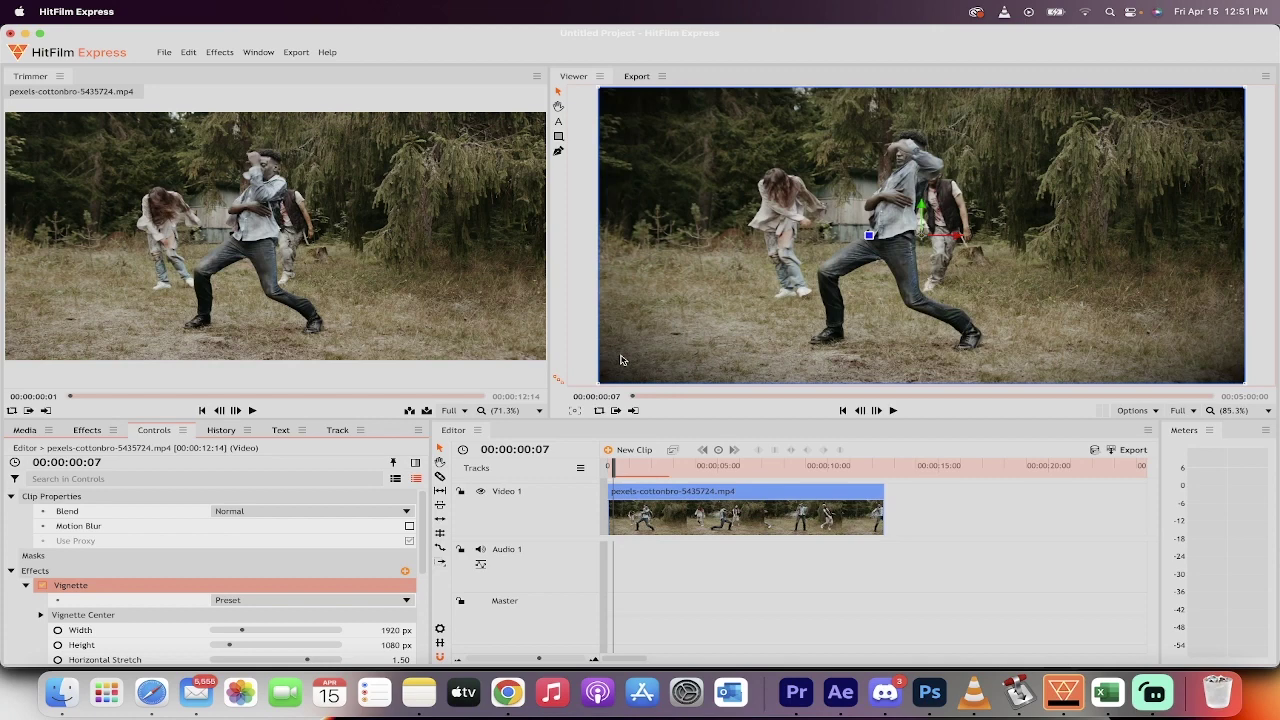
Step: Set the Vignette Width to 1556 px and Height to 983 px, toggling it off and on to compare
scroll(127, 588, down, 5)
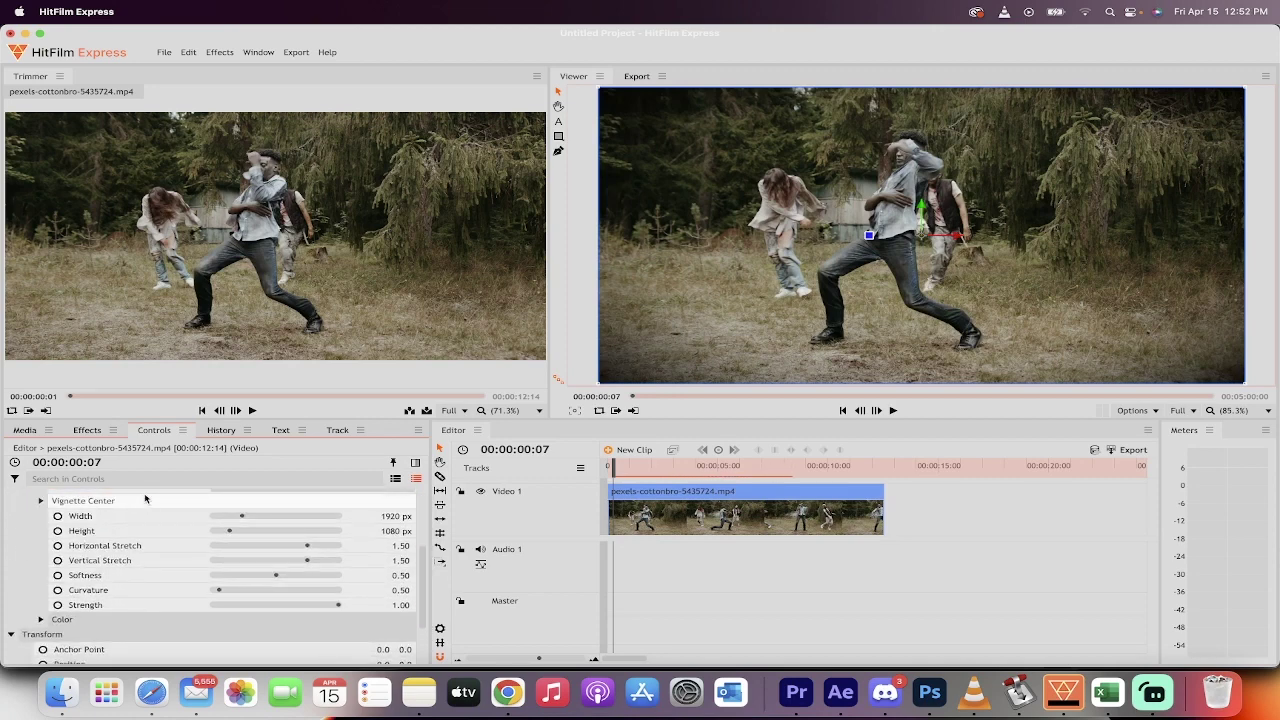
scroll(108, 515, up, 3)
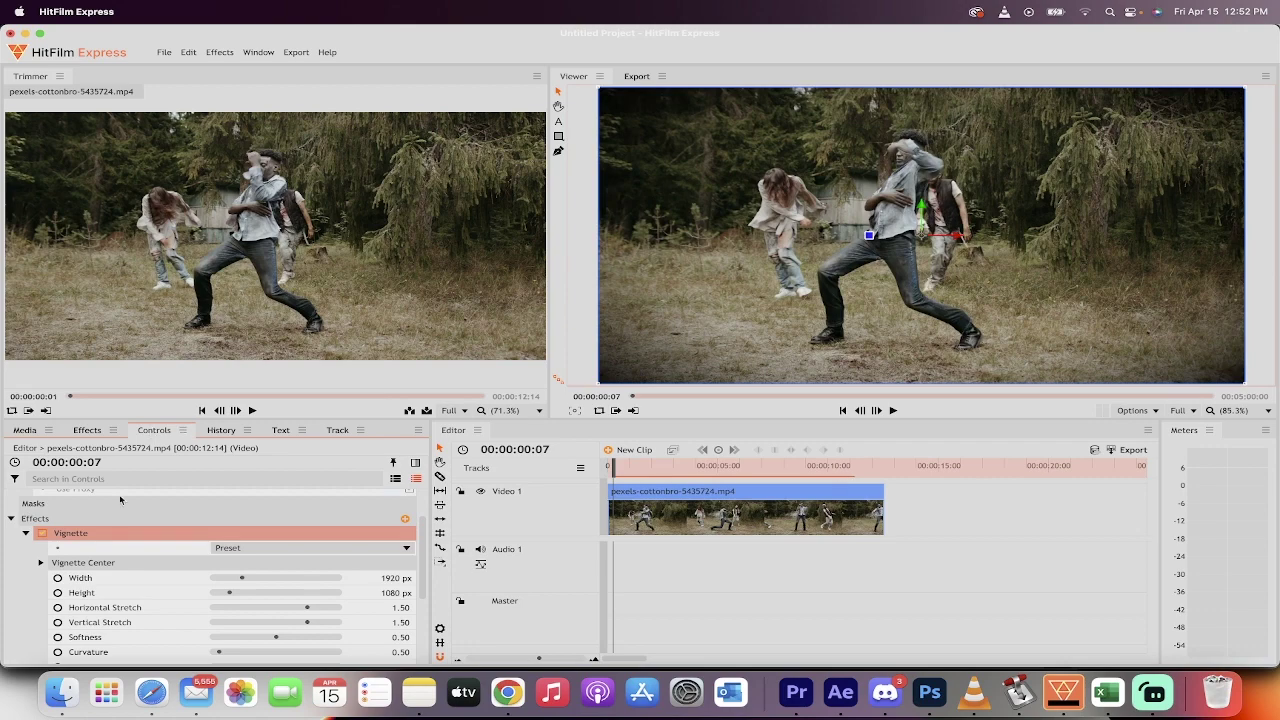
scroll(96, 540, down, 4)
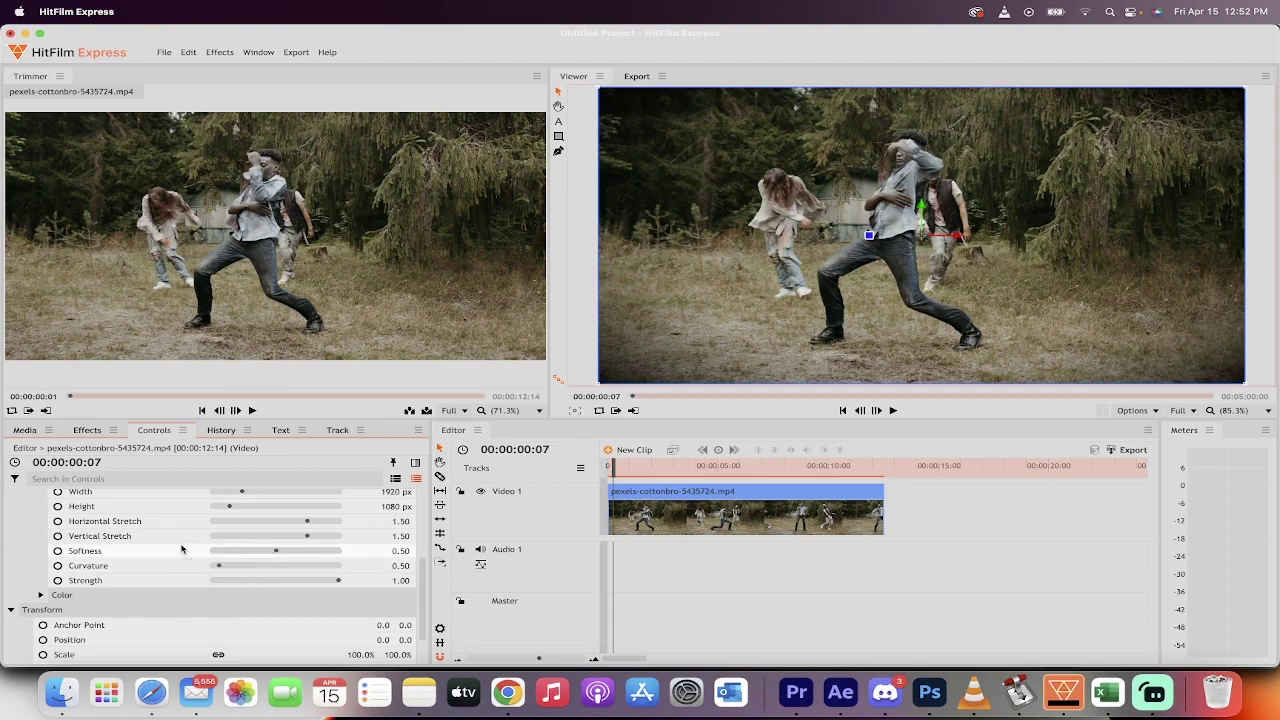
scroll(182, 549, up, 2)
scroll(182, 549, up, 1)
mouse_move(242, 549)
mouse_down()
mouse_move(262, 548)
mouse_move(235, 547)
mouse_move(227, 568)
mouse_up()
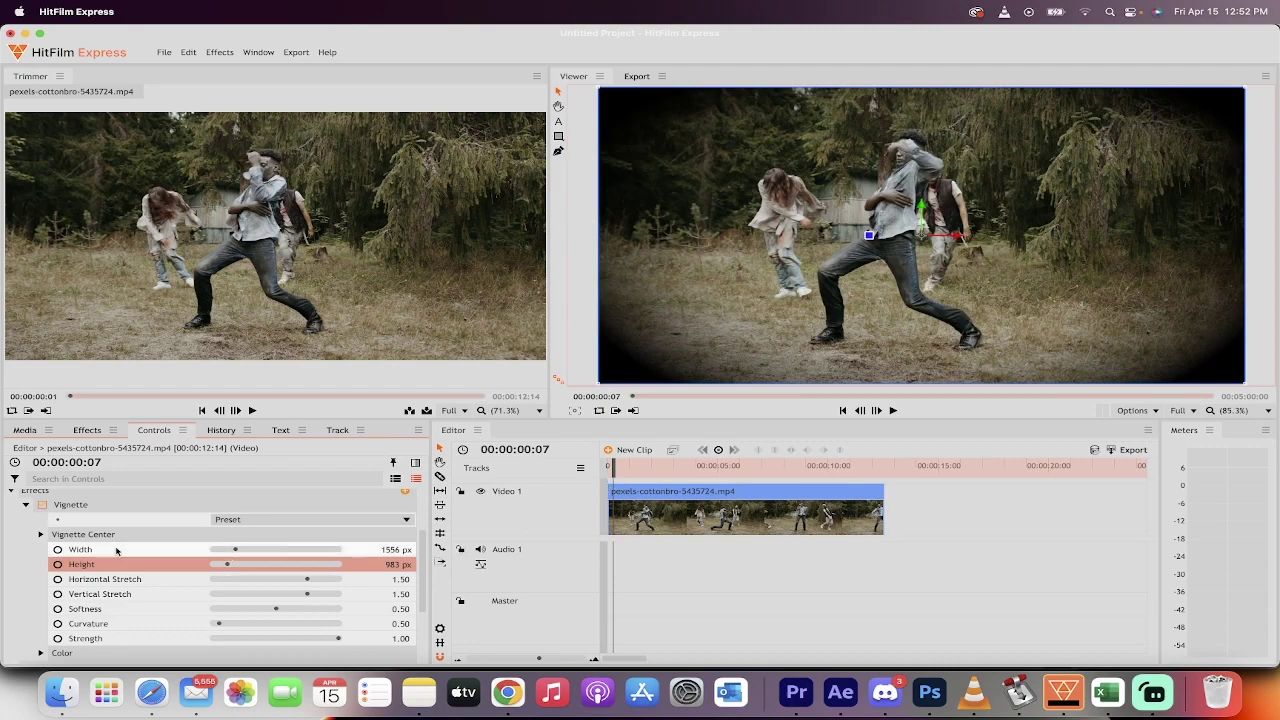
click(42, 506)
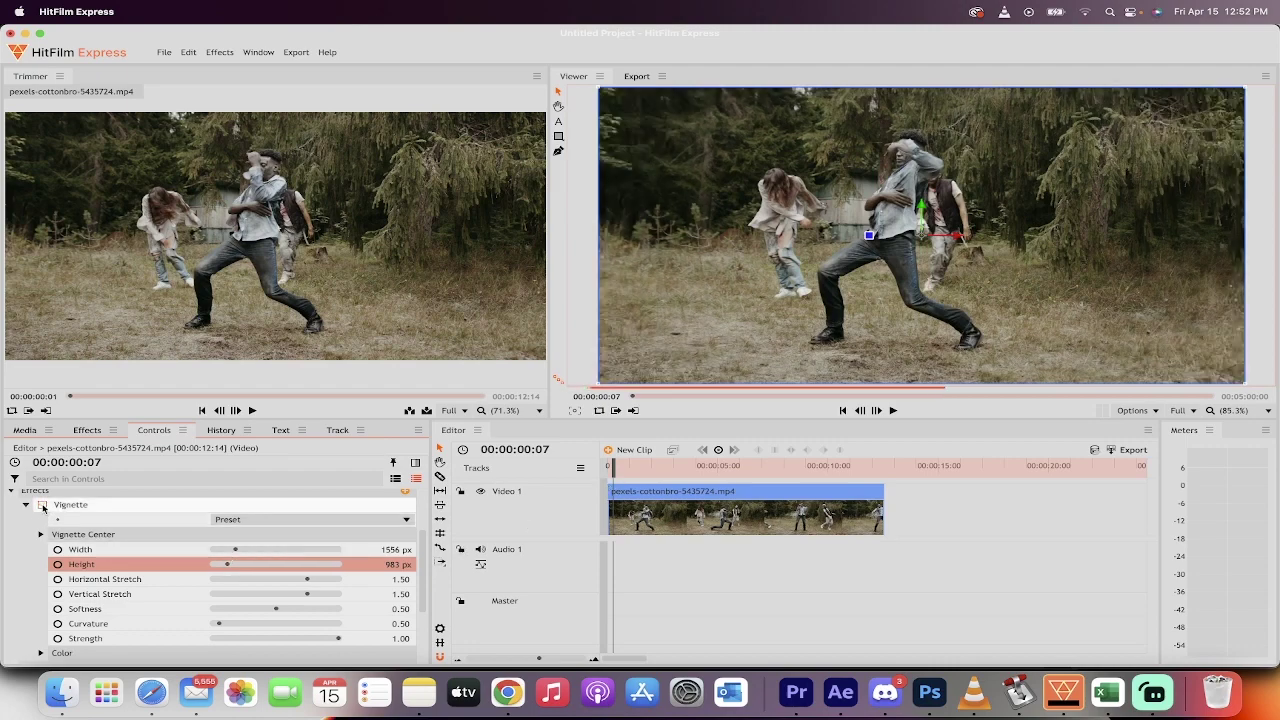
click(42, 506)
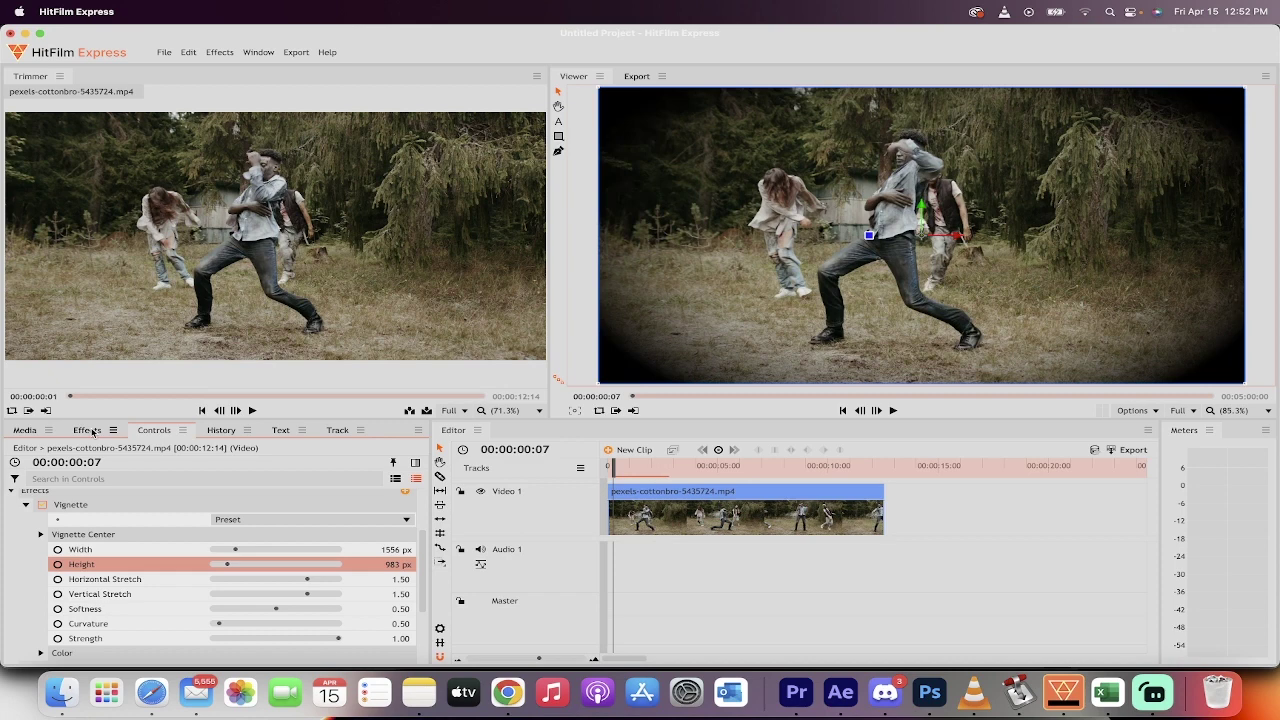
Step: Clear the vignette search in the effects library and expand the Presets folder
click(87, 430)
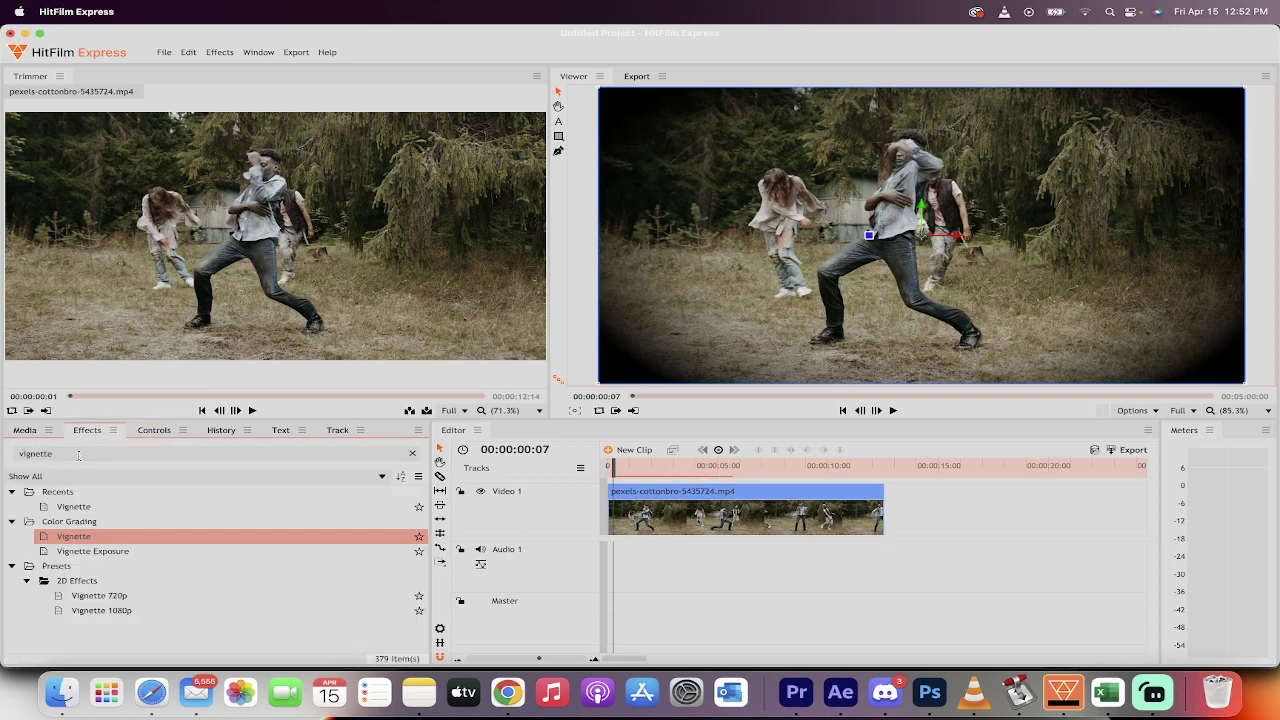
double_click(78, 454)
key(BackSpace)
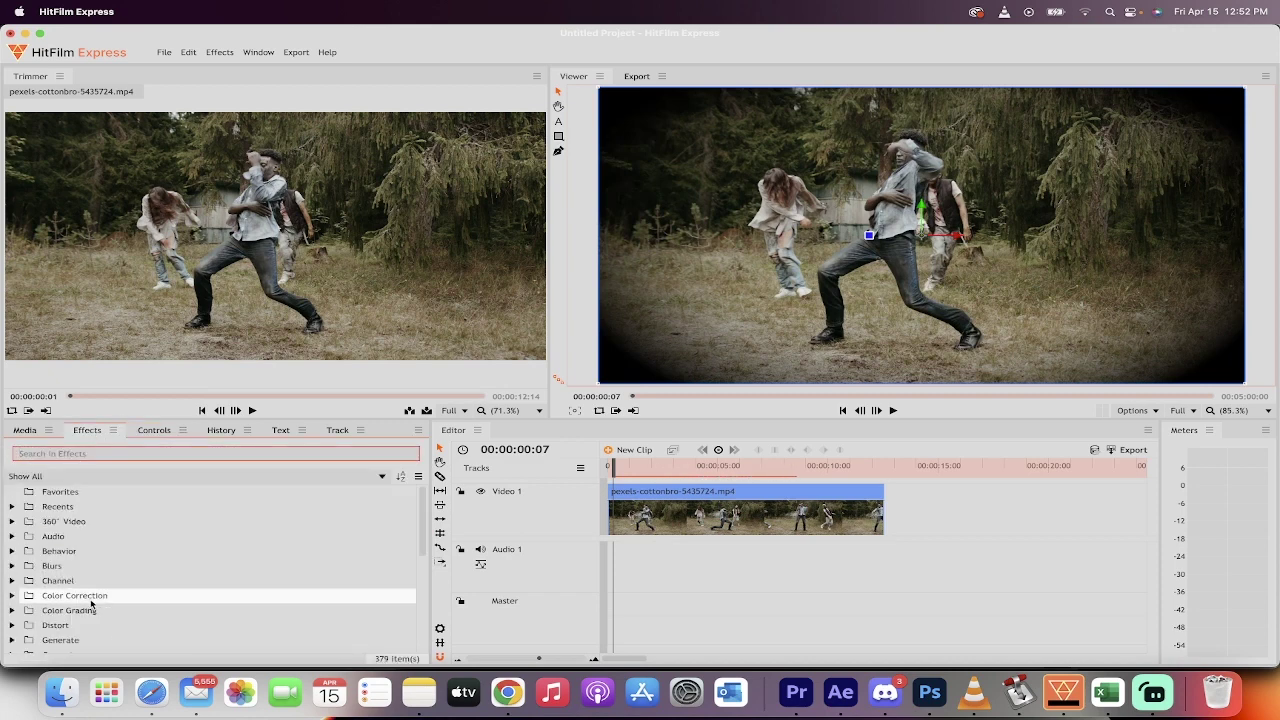
scroll(90, 603, down, 5)
scroll(90, 603, down, 5)
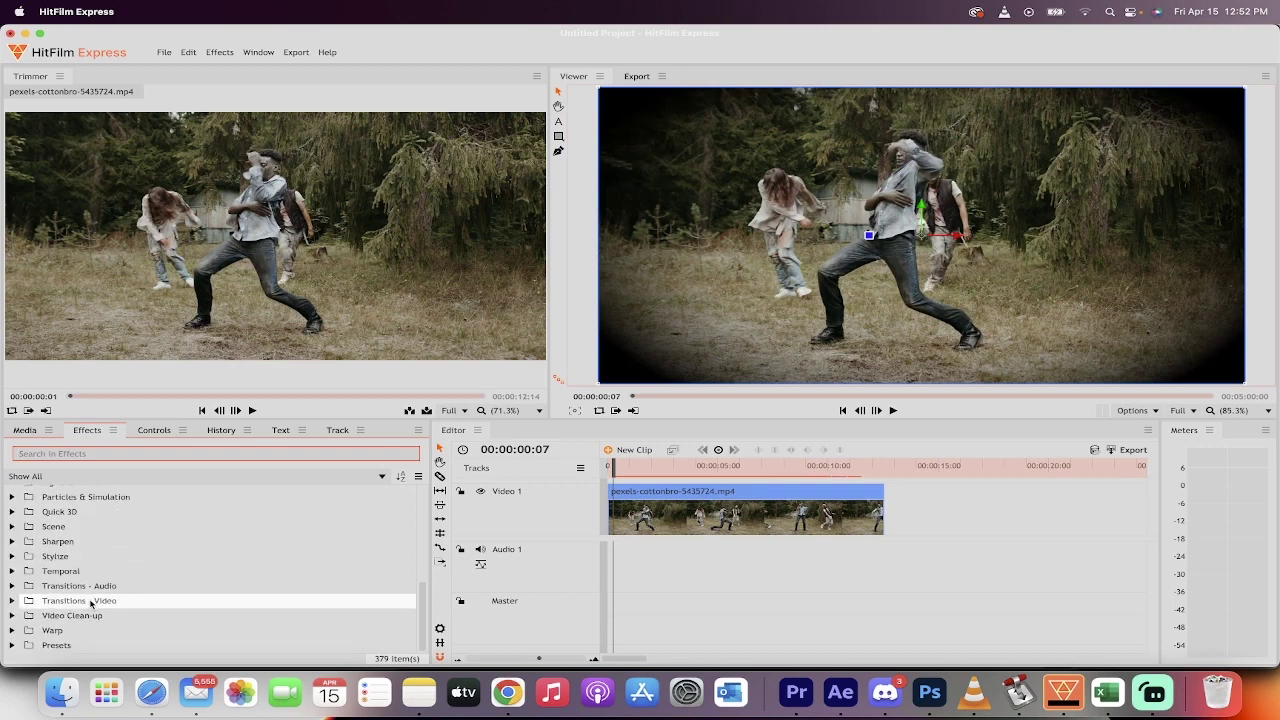
click(16, 652)
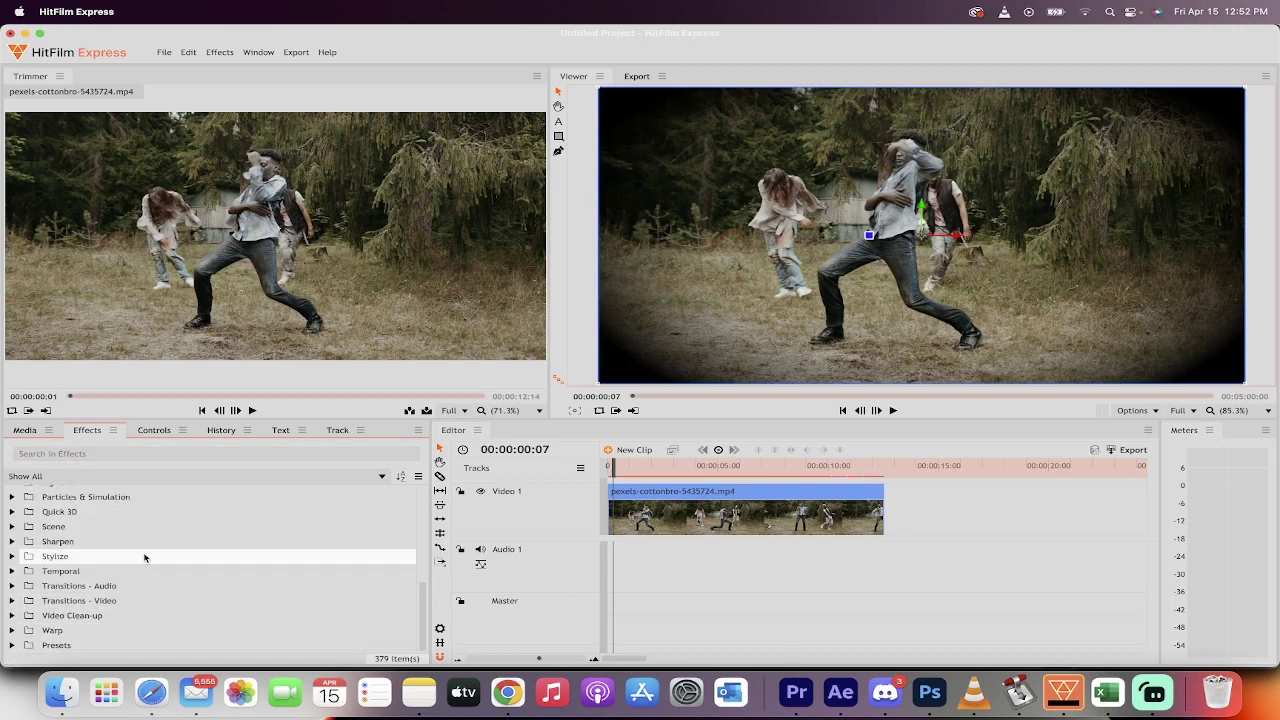
click(12, 646)
scroll(133, 556, down, 5)
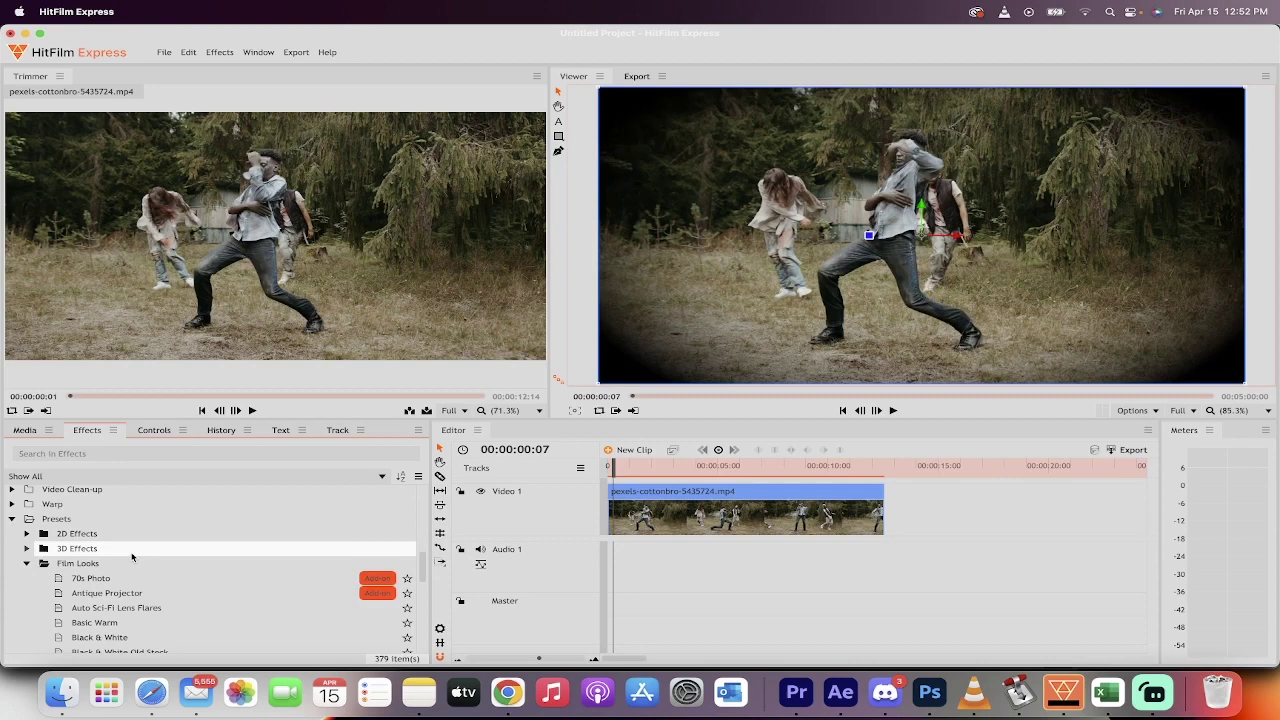
scroll(100, 540, up, 1)
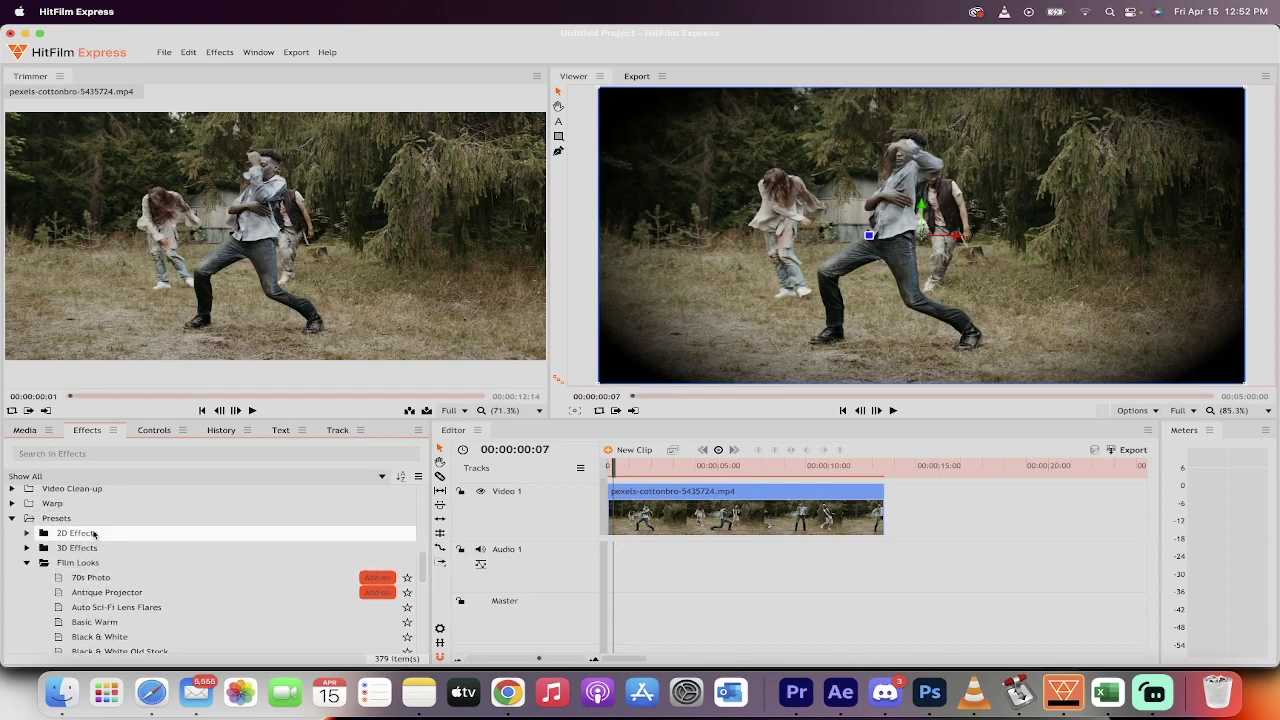
Step: Apply the Film Looks > Soft Cool preset to the zombie dance clip
click(82, 563)
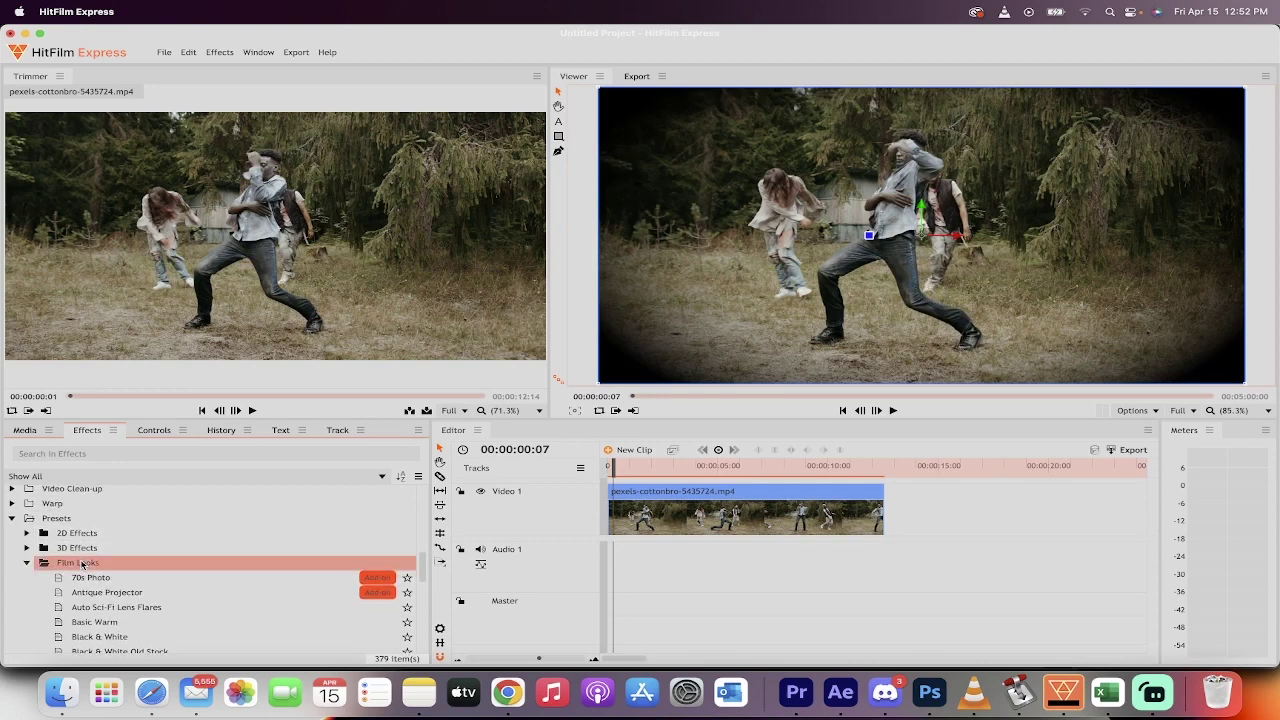
click(26, 533)
click(26, 533)
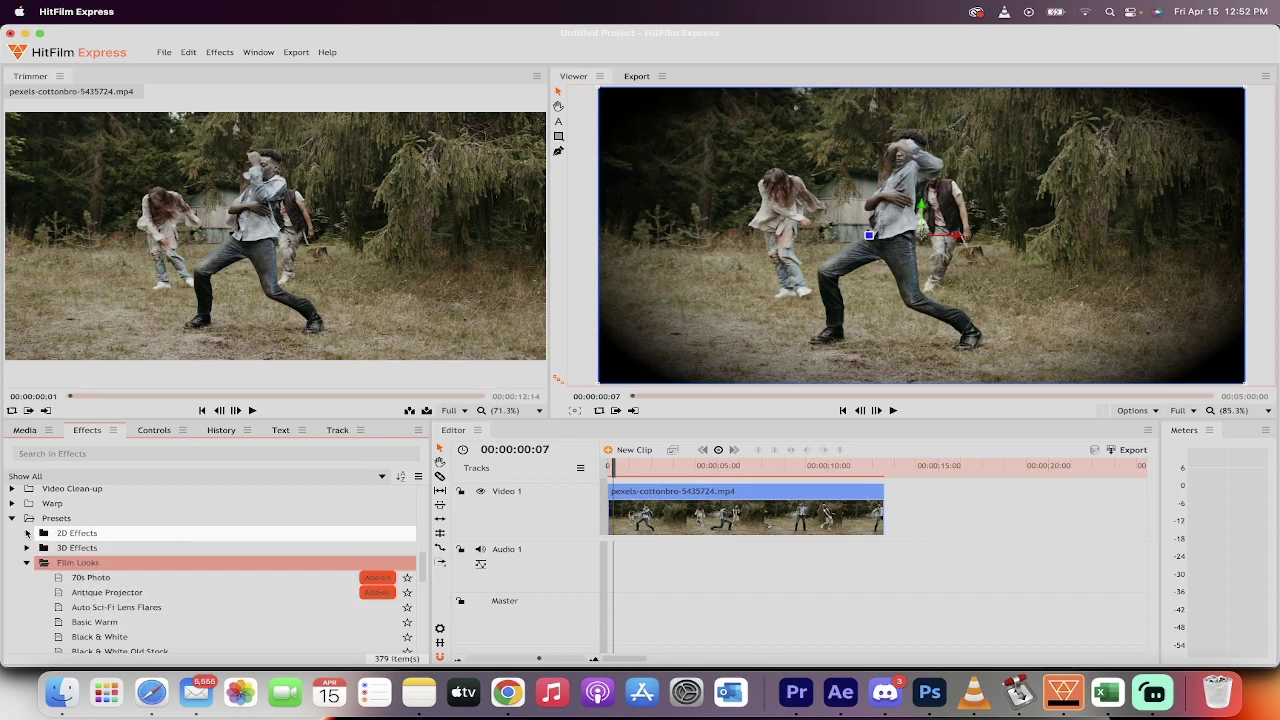
scroll(112, 552, down, 2)
scroll(111, 552, down, 6)
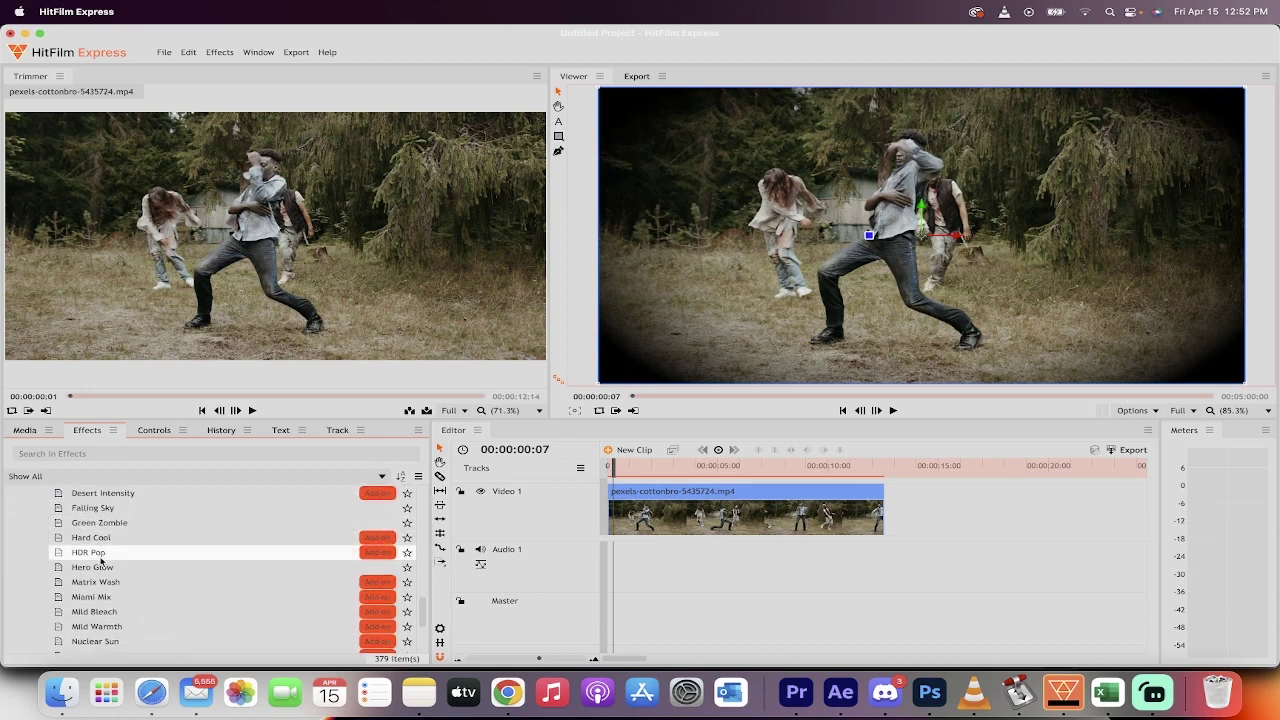
scroll(101, 565, down, 2)
scroll(103, 568, down, 4)
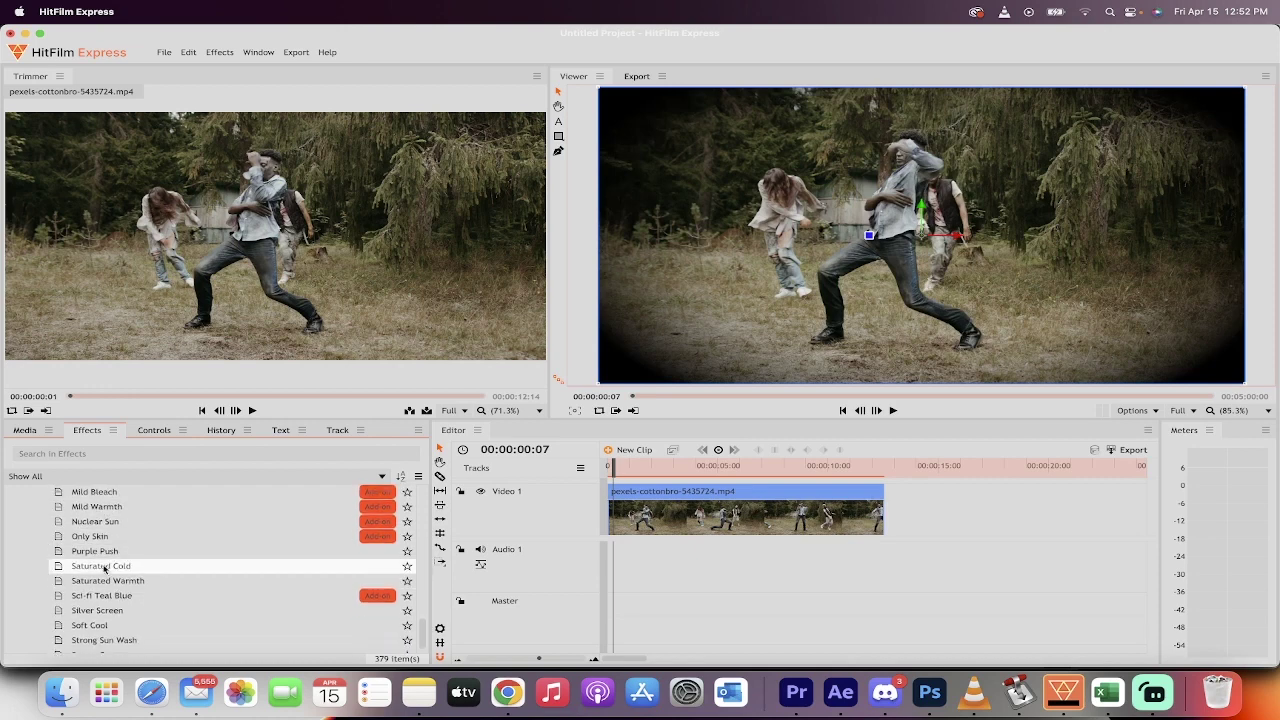
click(80, 618)
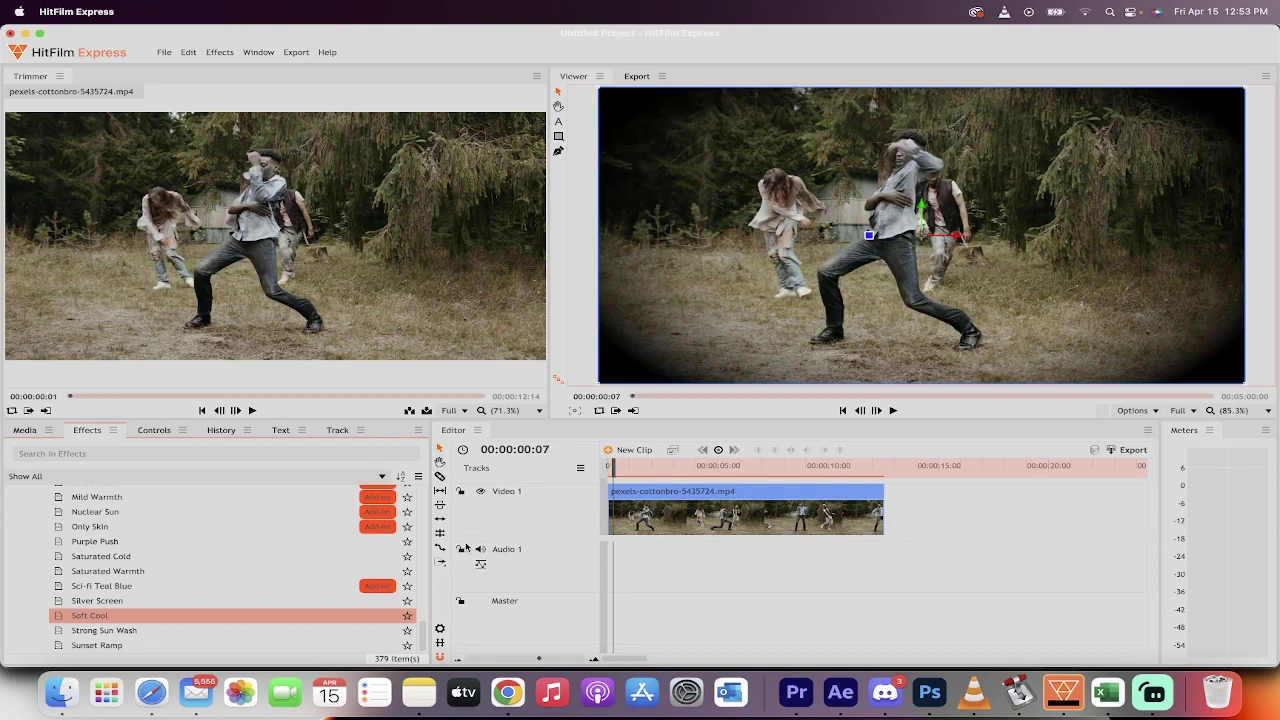
drag(589, 502, 645, 498)
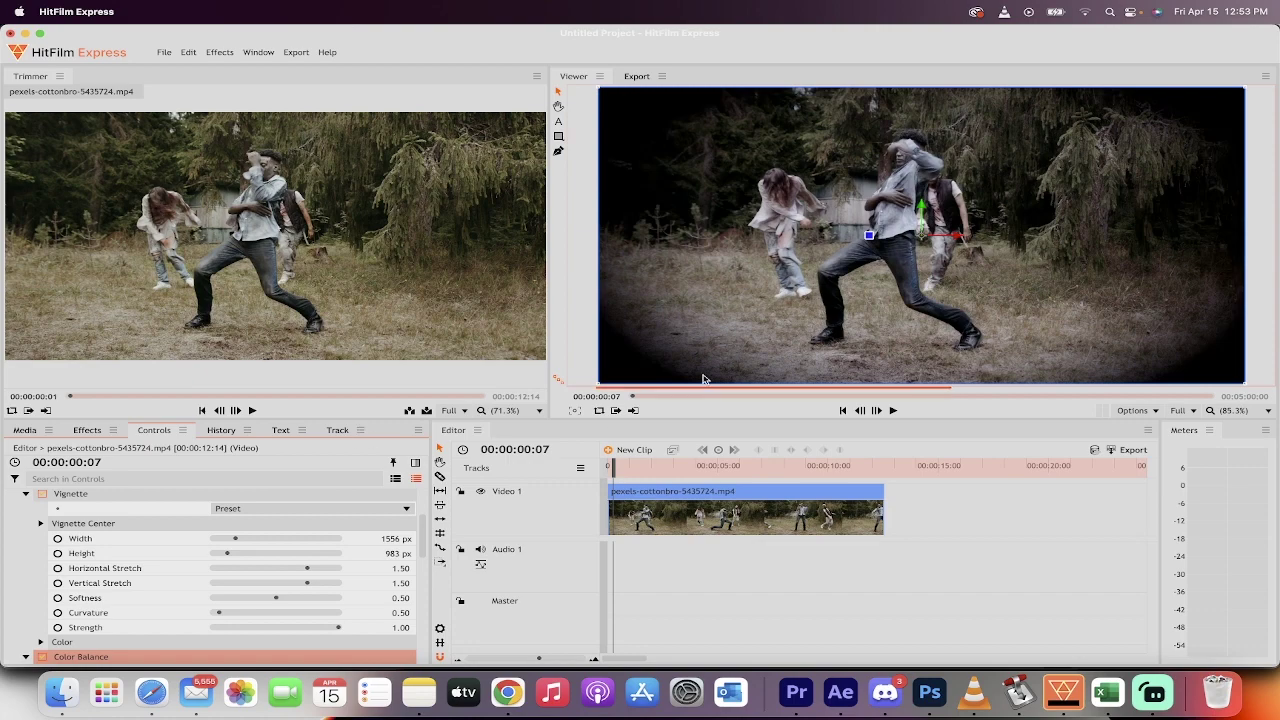
Step: Preview the graded clip at 00:00:02:10 and 00:00:04:15, ending on 00:00:05:19
click(634, 465)
drag(634, 465, 702, 467)
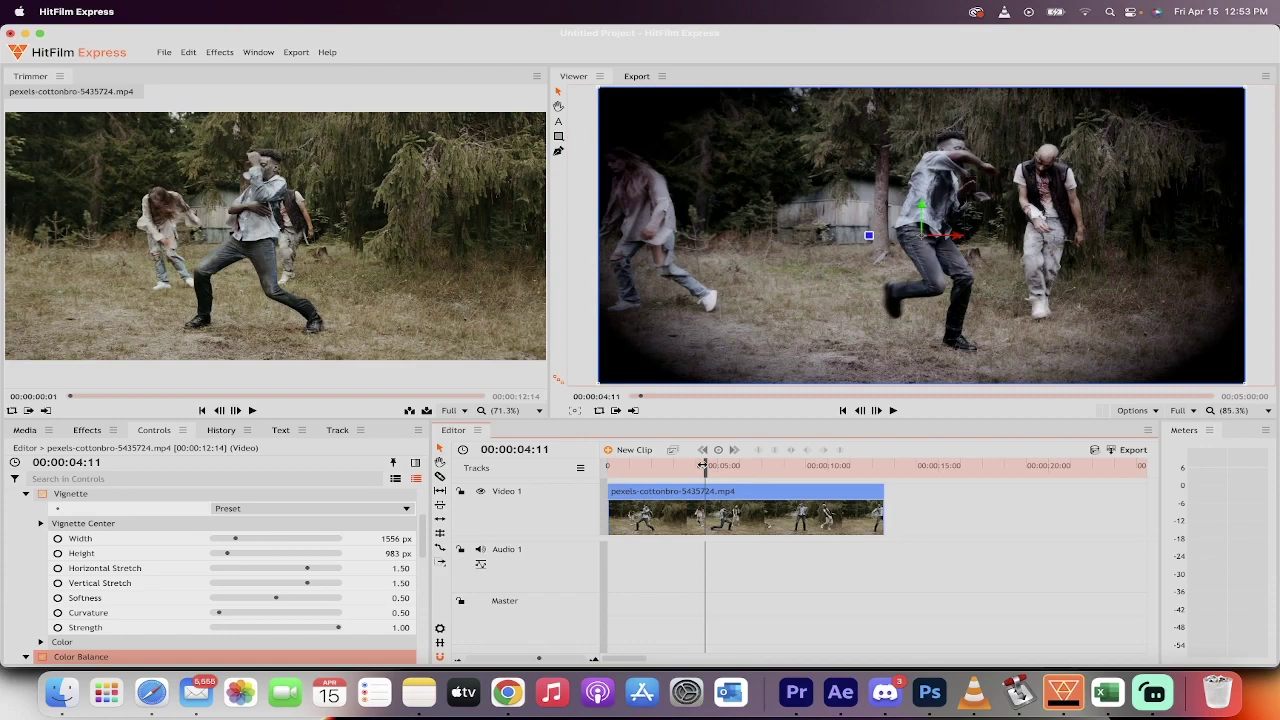
drag(703, 466, 658, 463)
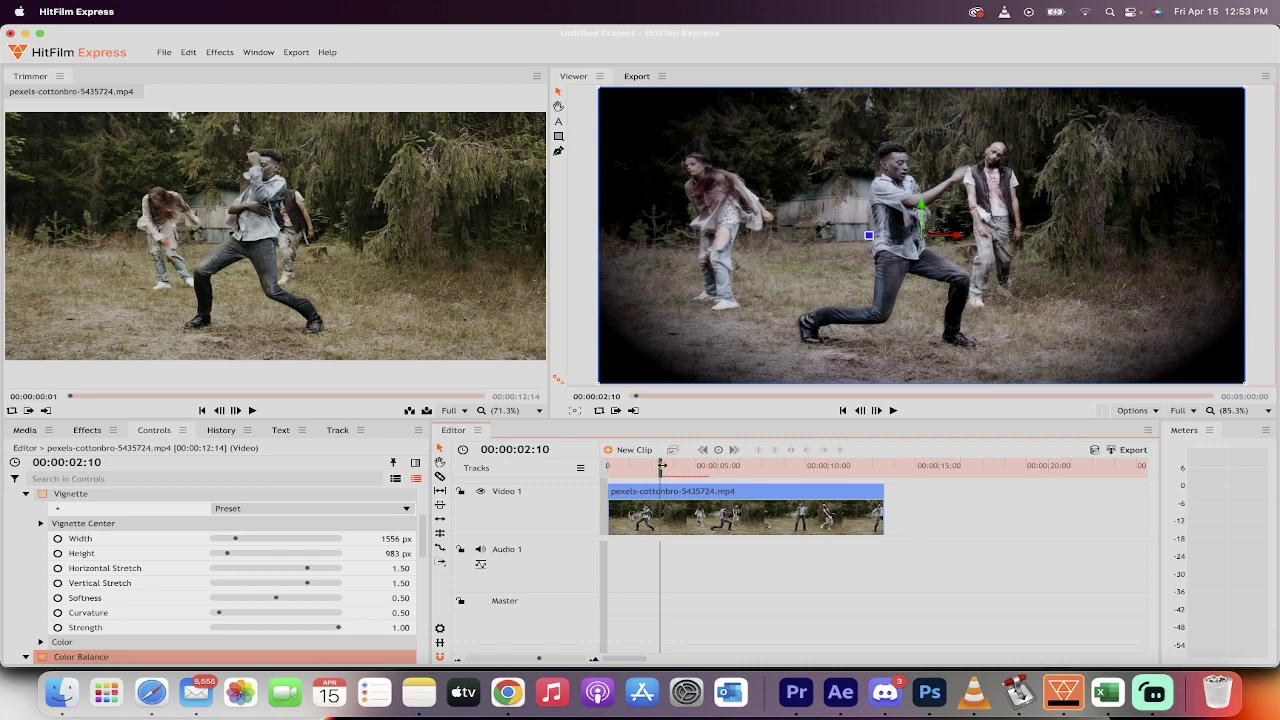
drag(661, 465, 706, 466)
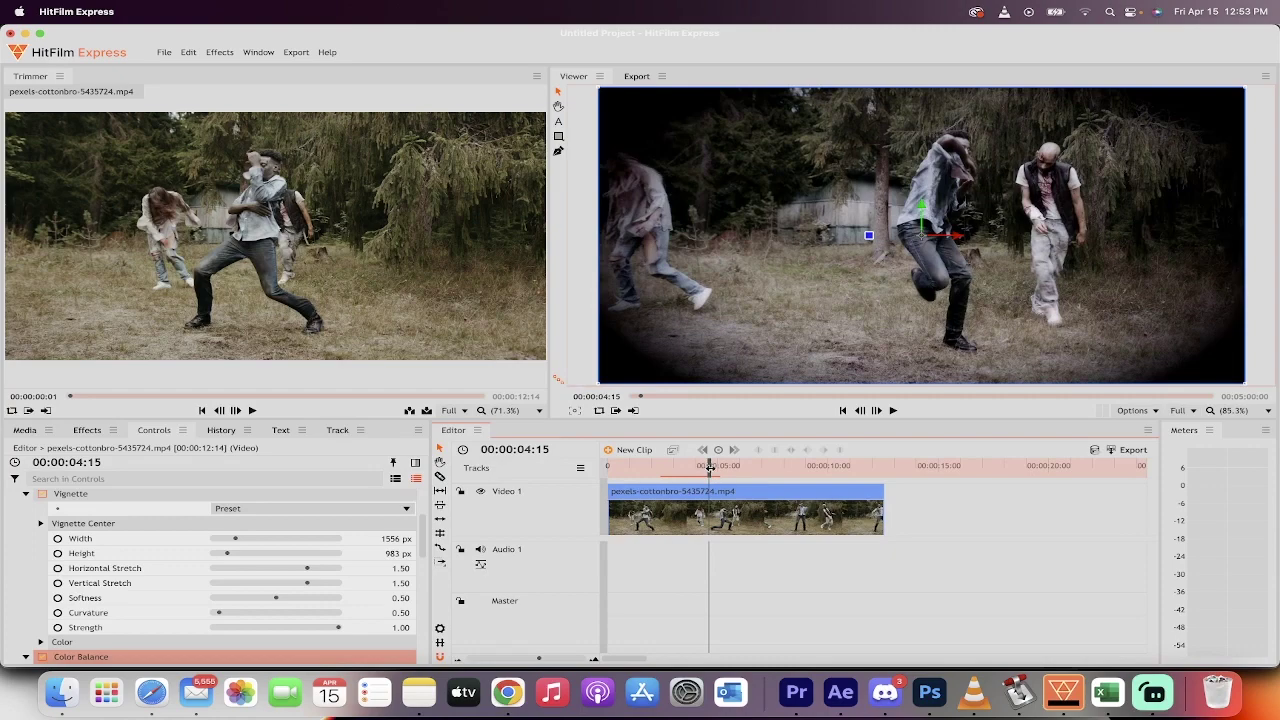
drag(709, 466, 736, 465)
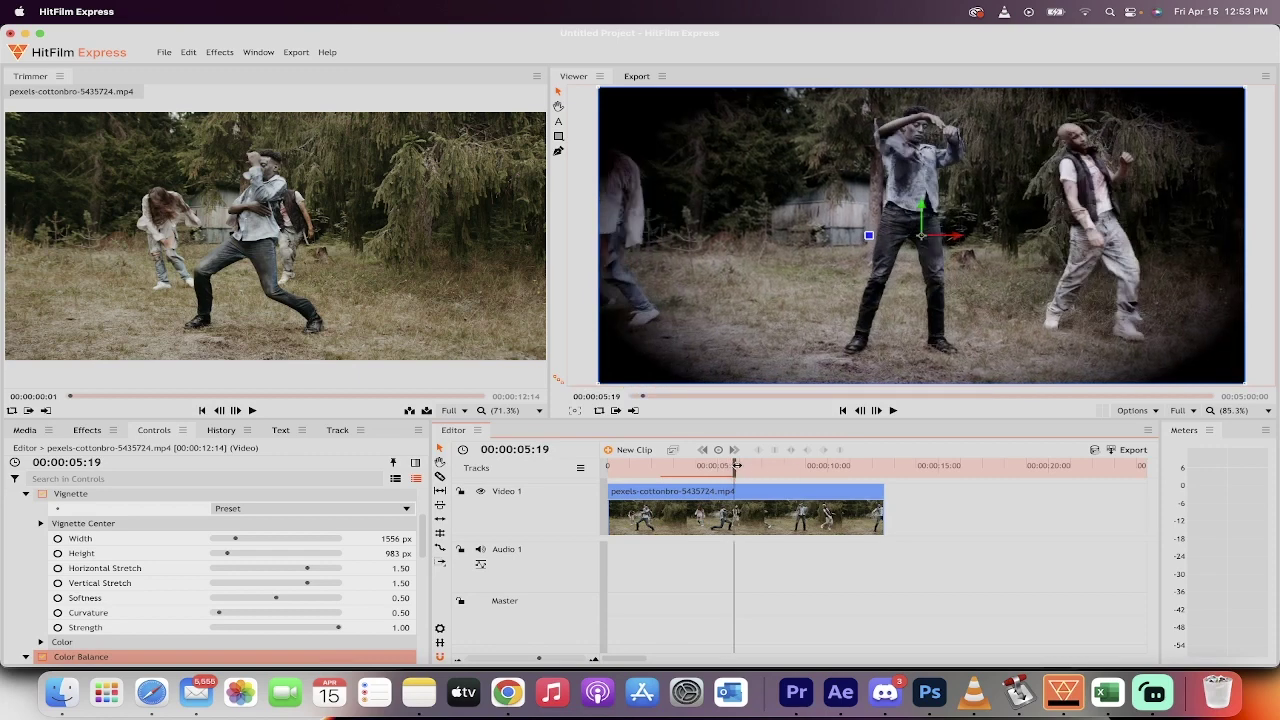